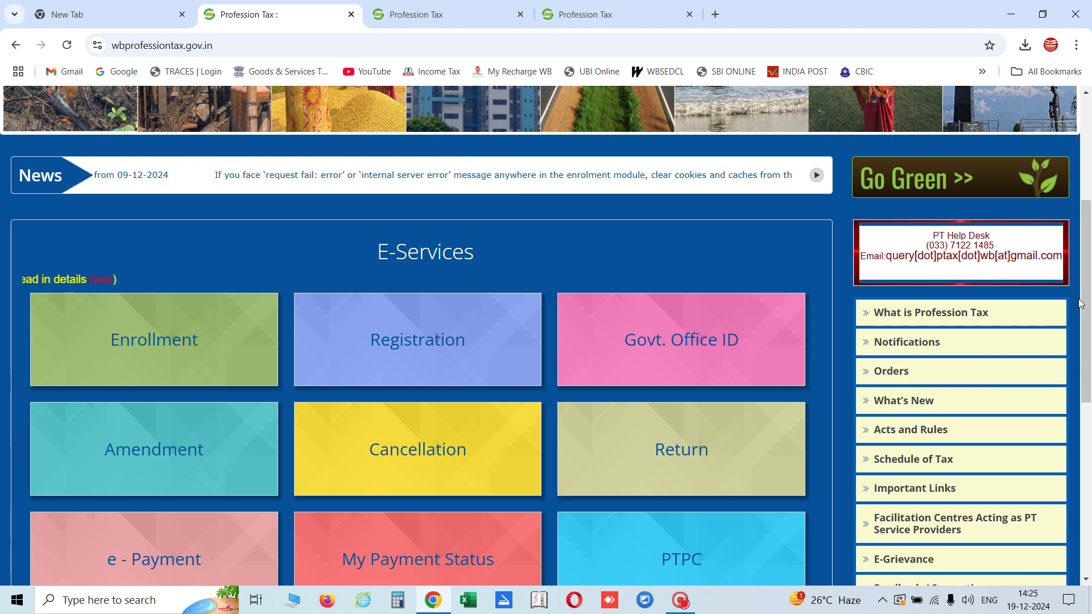
click(124, 15)
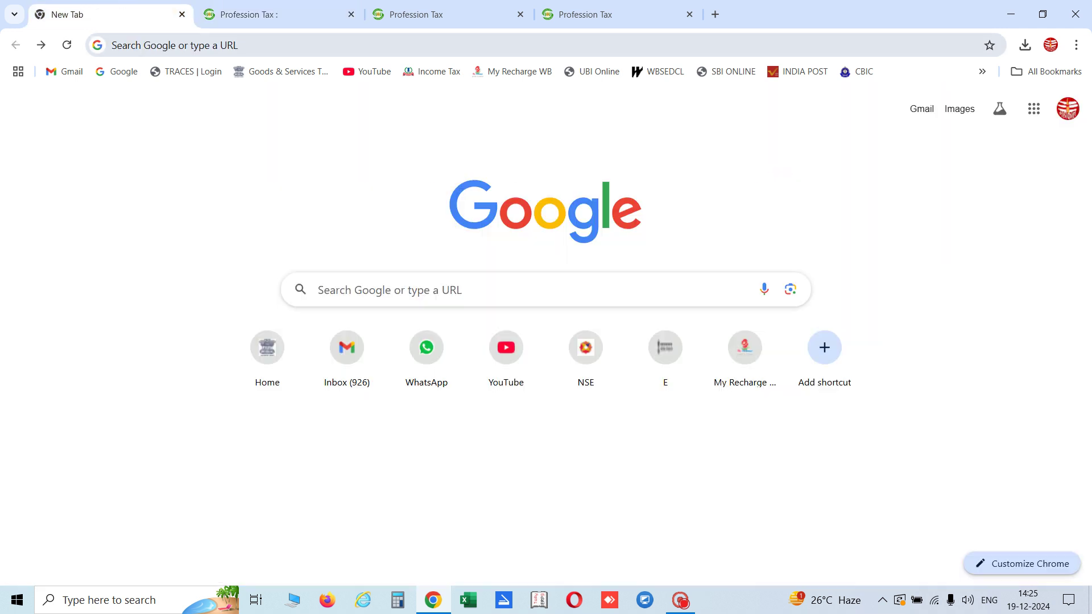
click(176, 45)
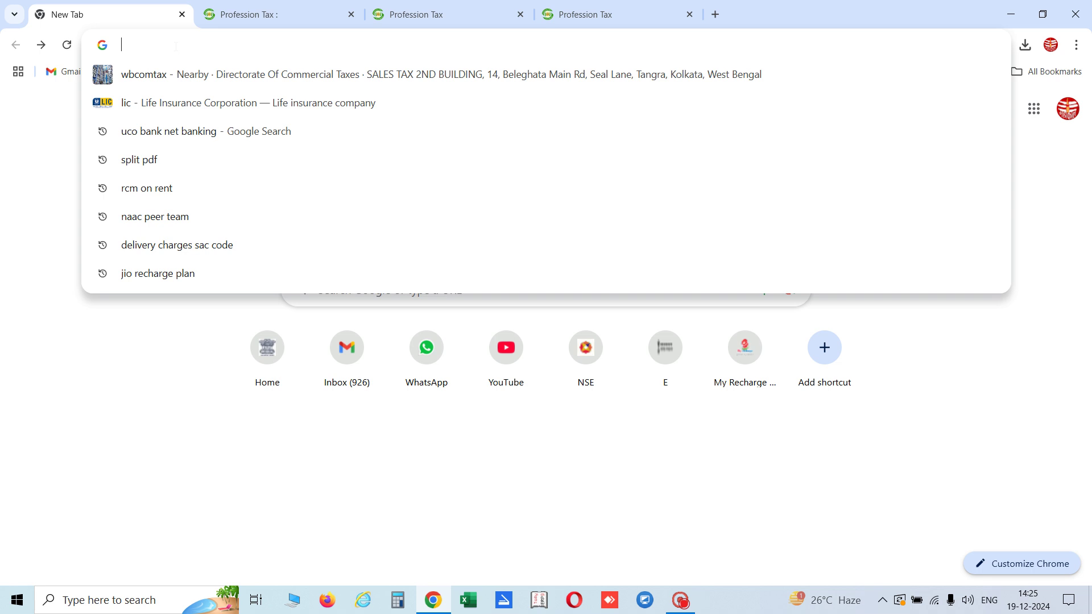
text(www)
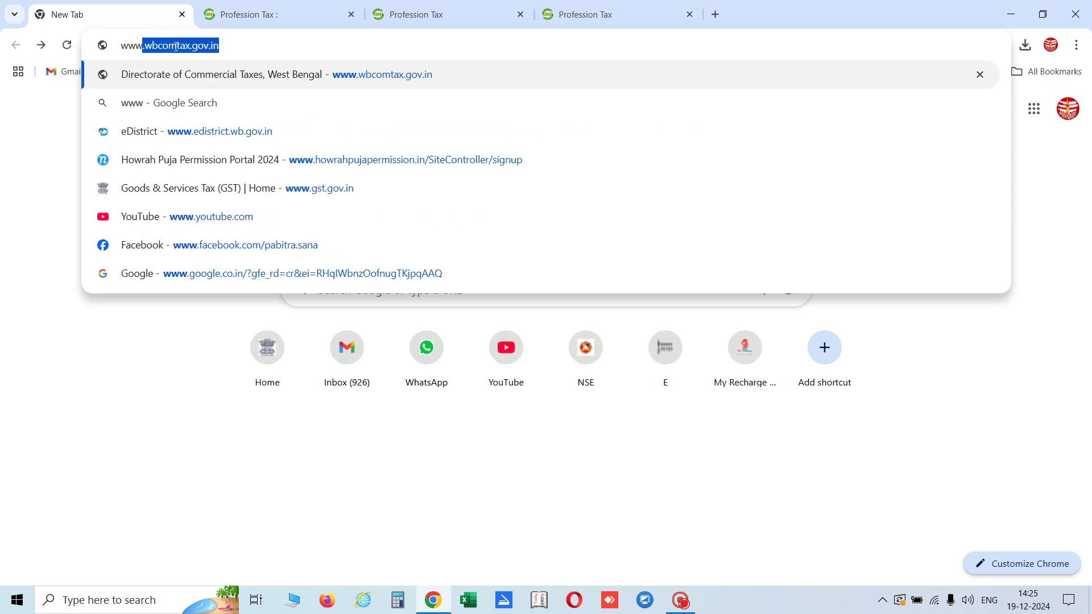
text(.w)
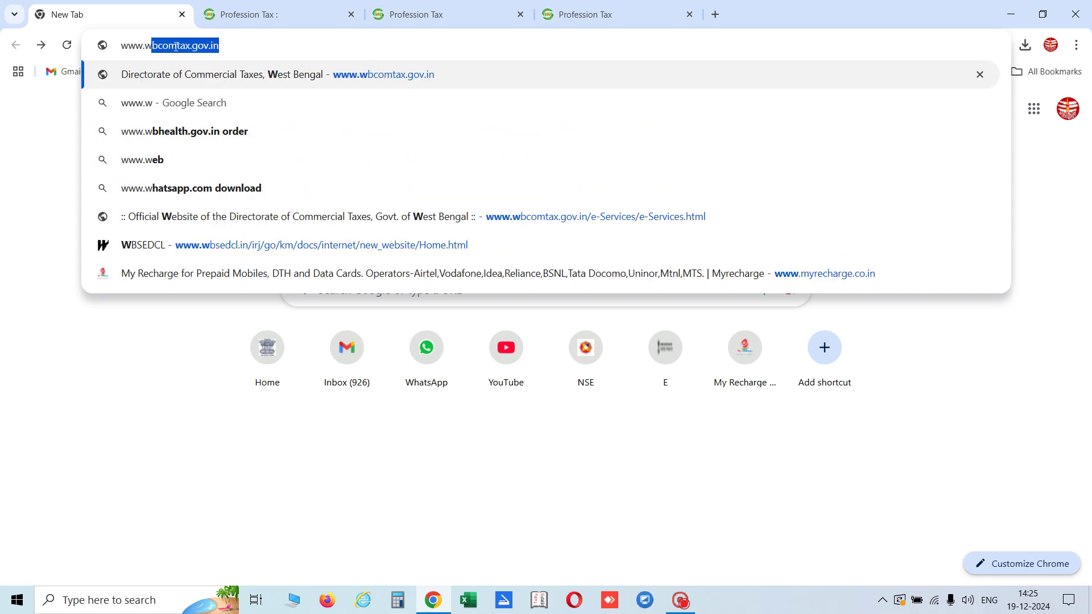
text(bpo)
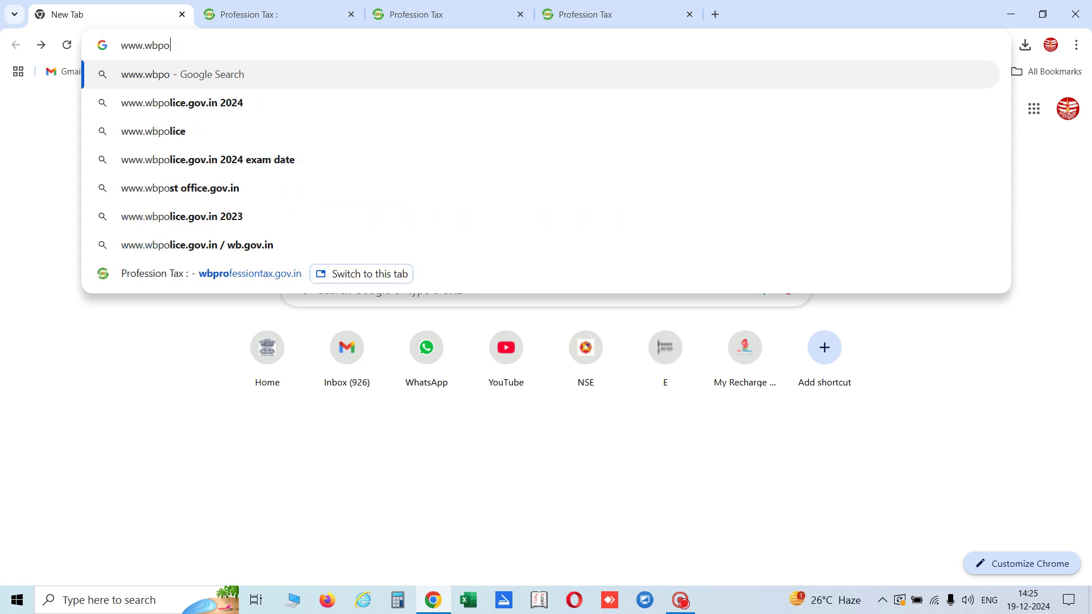
key(BackSpace)
text(rofe)
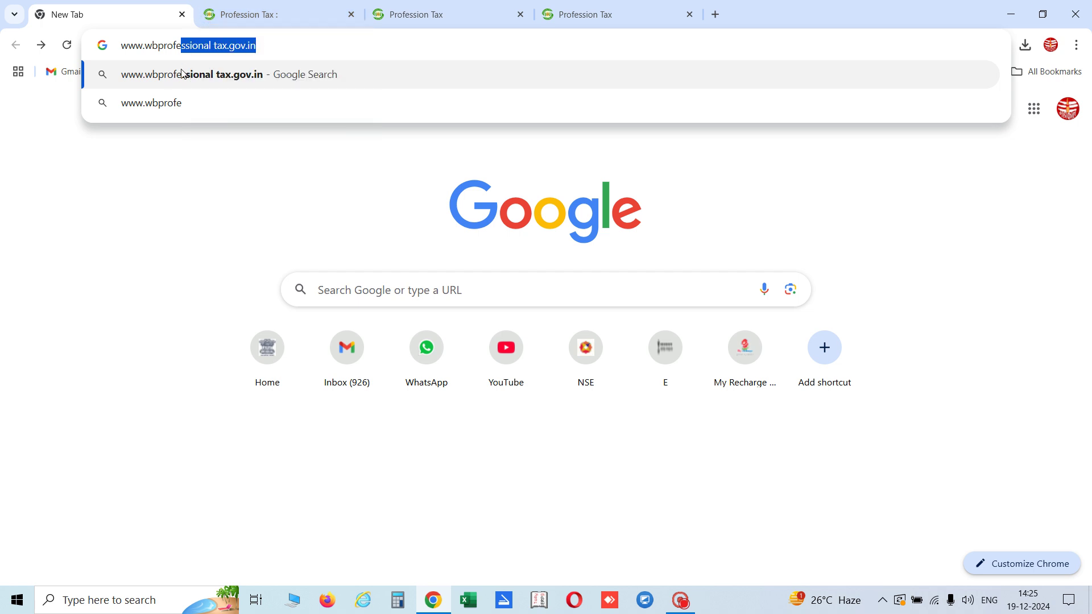
click(192, 77)
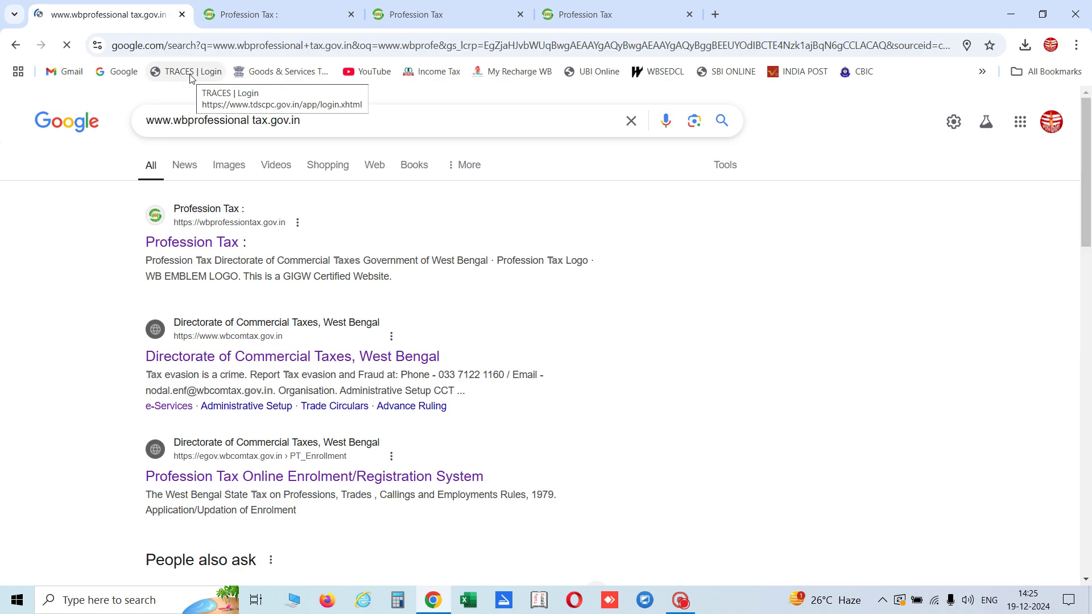
click(185, 244)
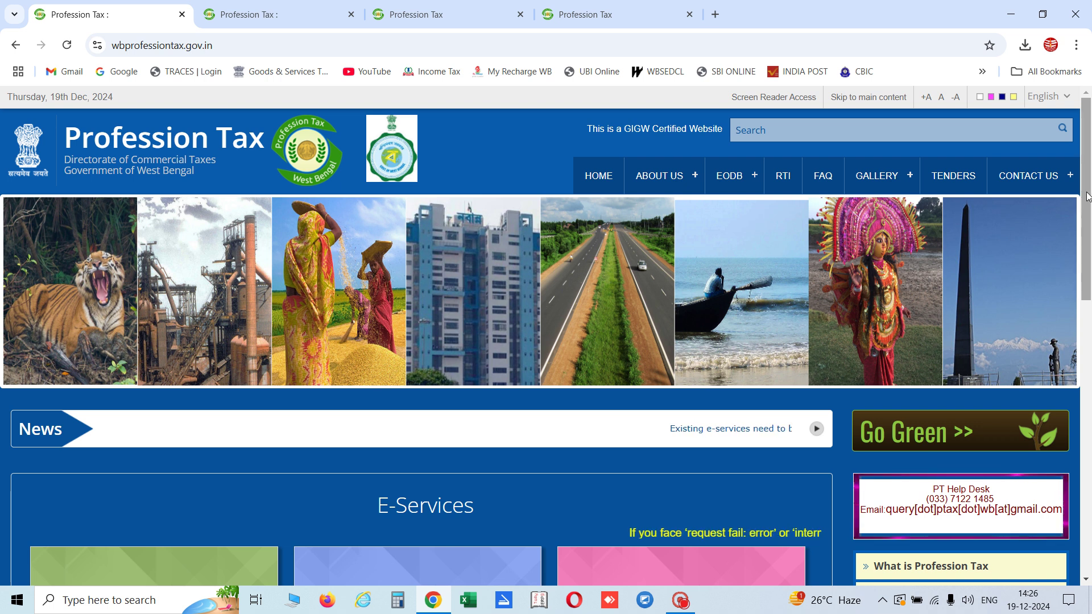
Open the e-Payment service from the E-Services section of the Profession Tax home page.
drag(1088, 200, 1088, 324)
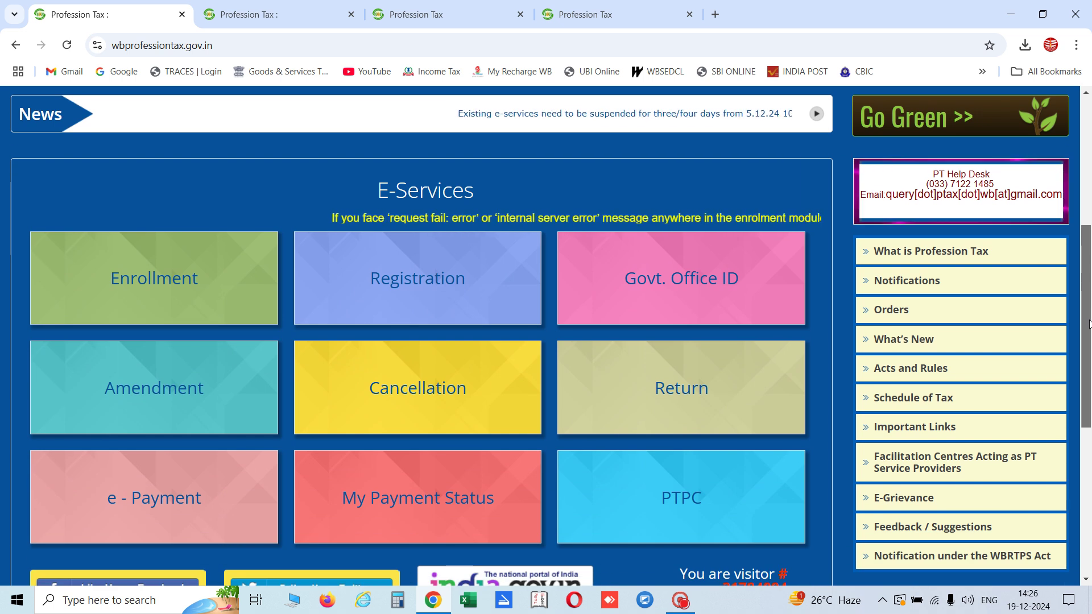
drag(1089, 325, 1089, 366)
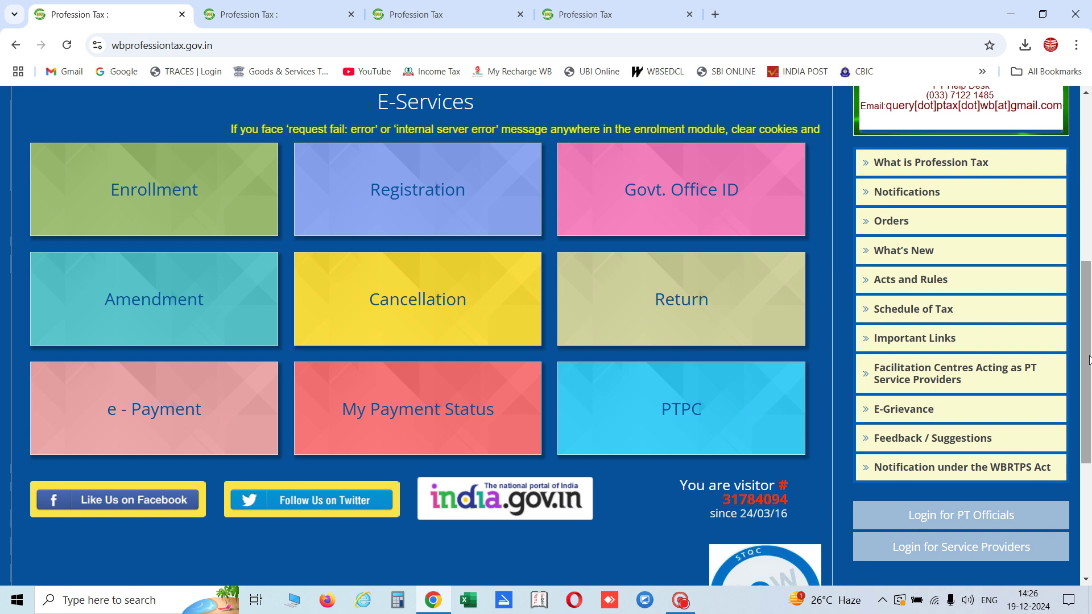
click(151, 416)
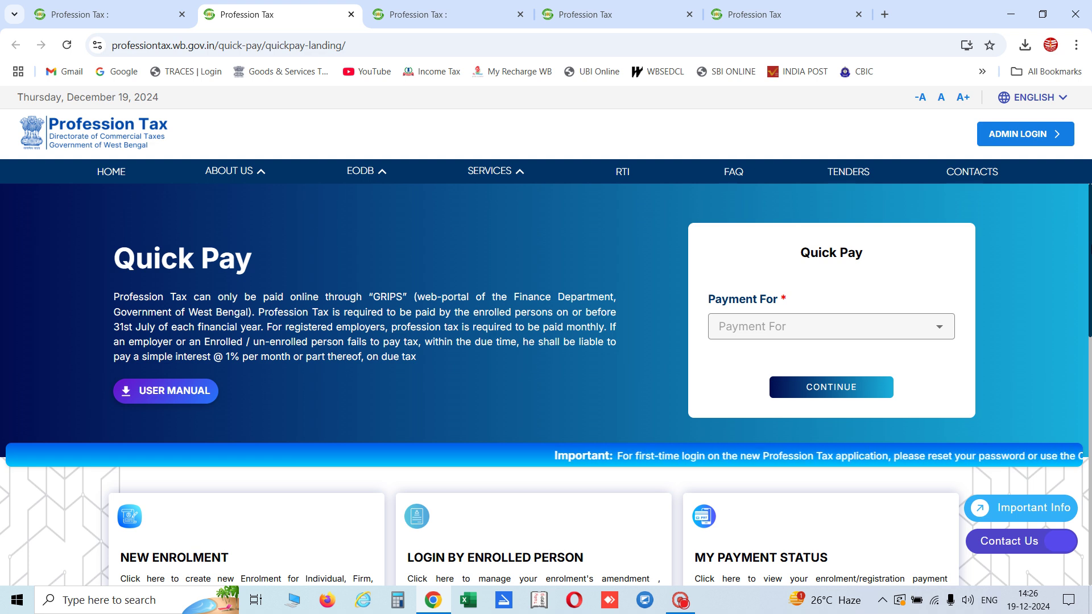
Look over the services on the Quick Pay page and set Payment For to Enrolment.
scroll(547, 384, down, 1)
scroll(546, 384, up, 1)
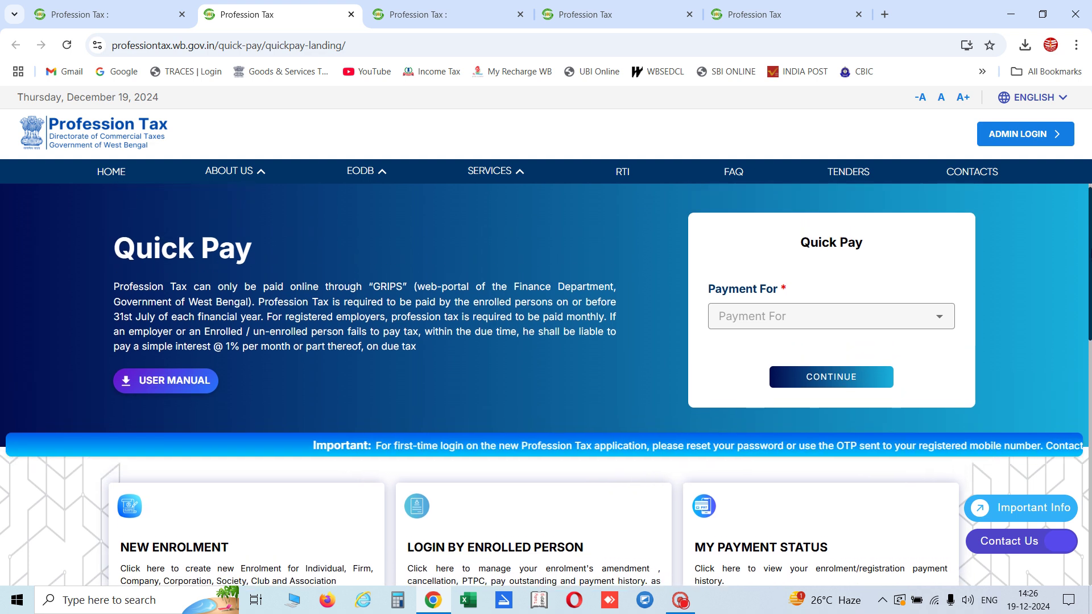
scroll(546, 384, down, 2)
scroll(546, 384, down, 1)
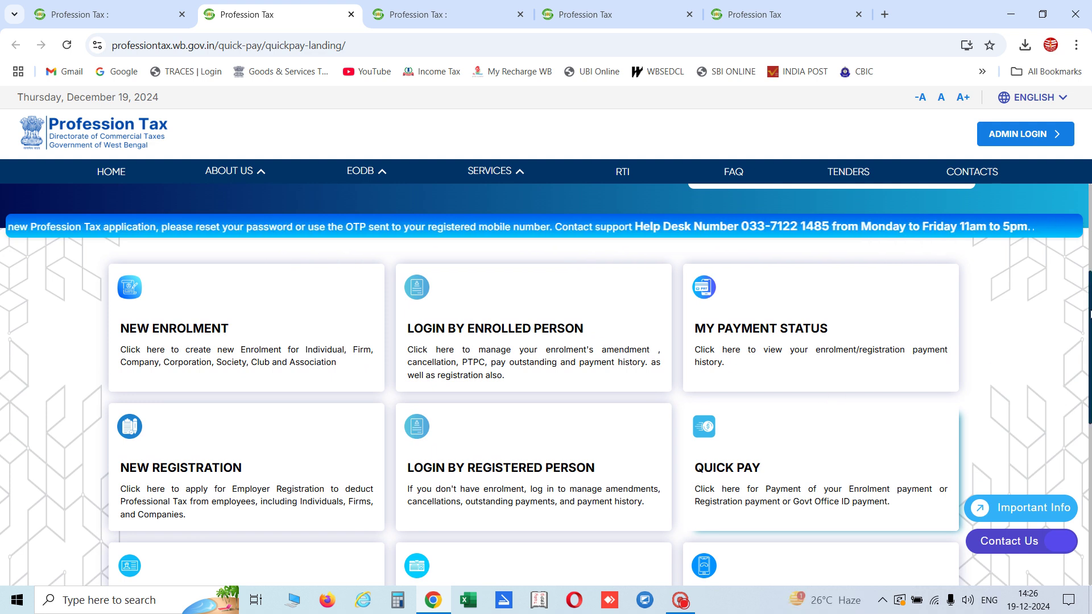
scroll(961, 323, up, 4)
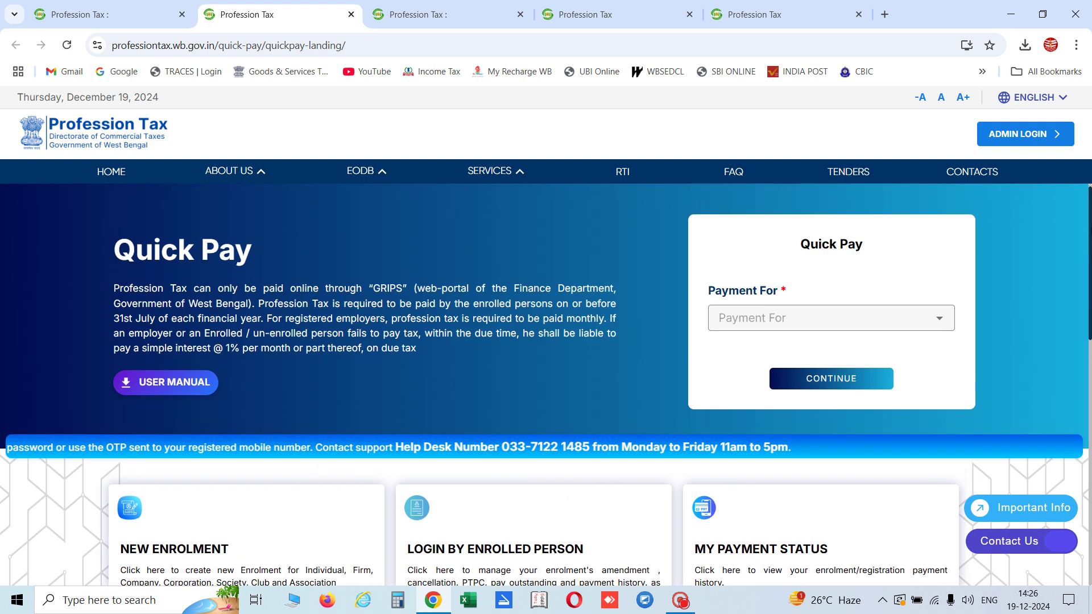
click(940, 319)
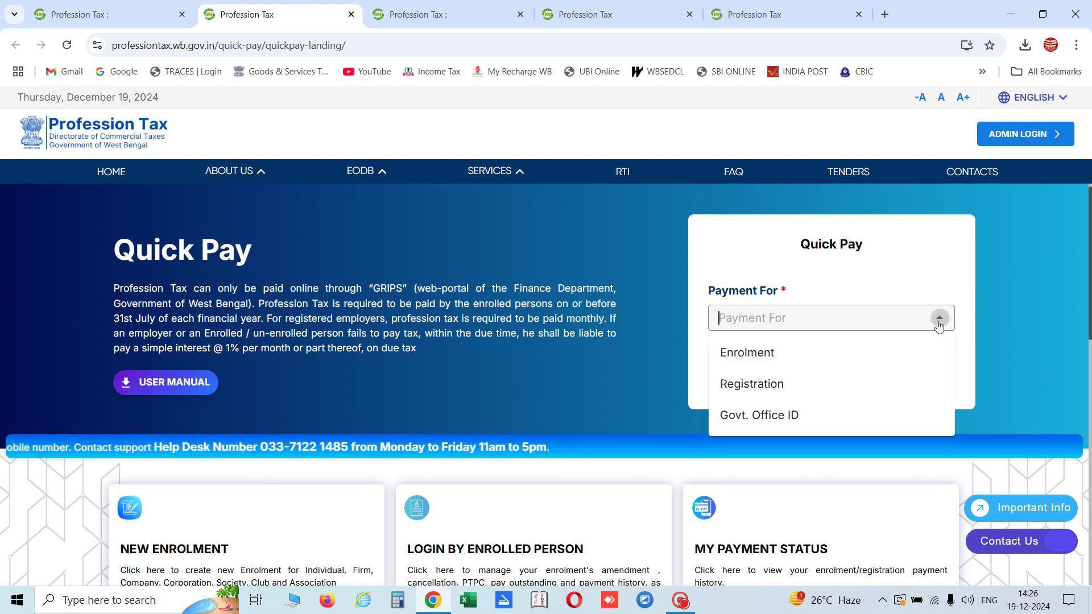
click(730, 354)
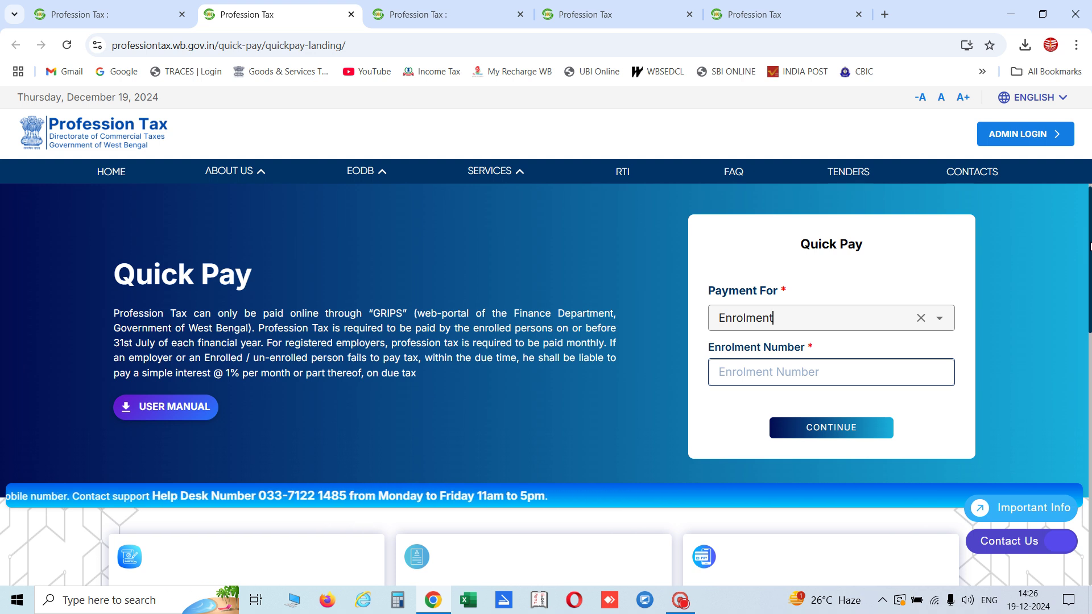
Open the Login by Enrolled Person service and switch its login form from enrolment number to PAN.
drag(1091, 247, 1091, 354)
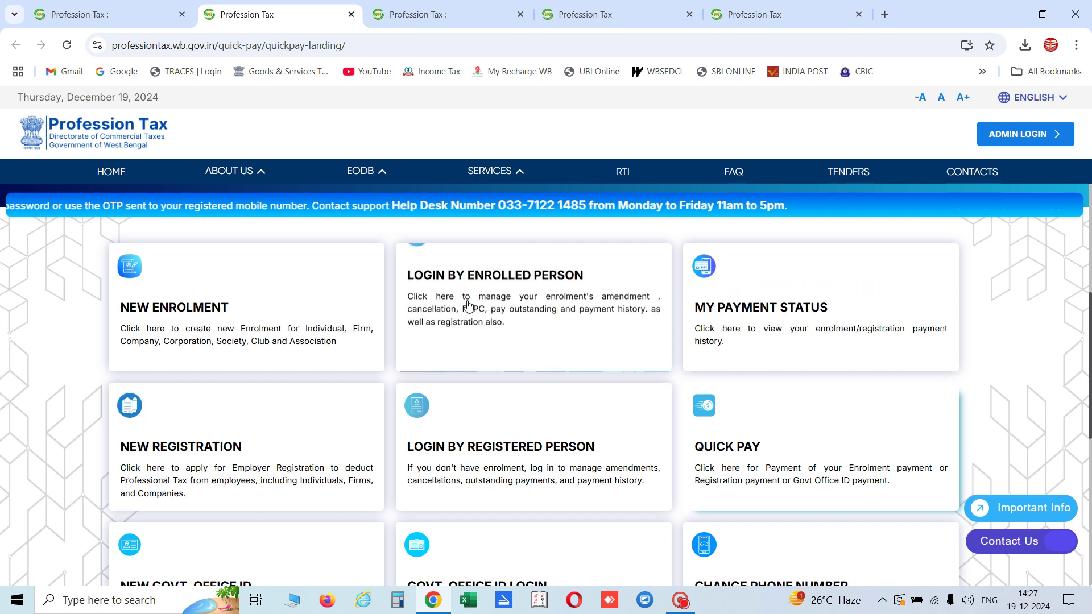
click(457, 273)
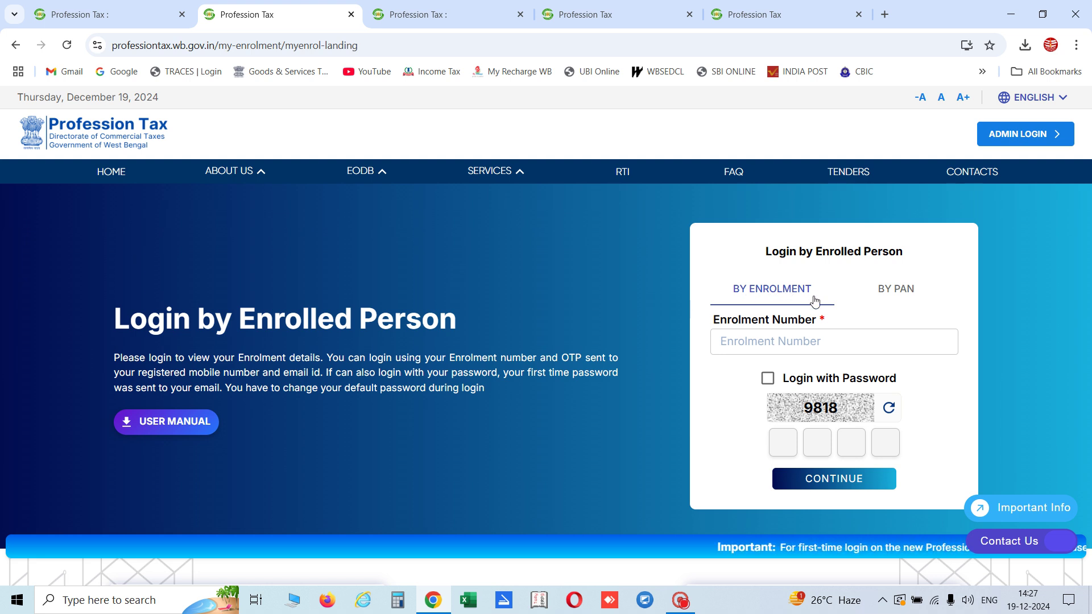
click(785, 341)
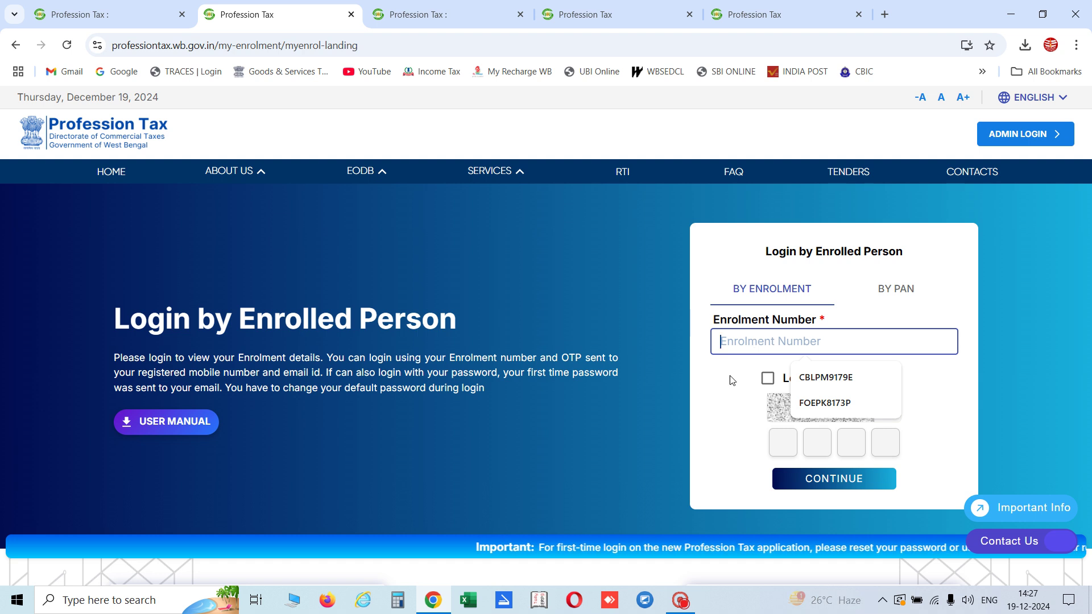
click(718, 387)
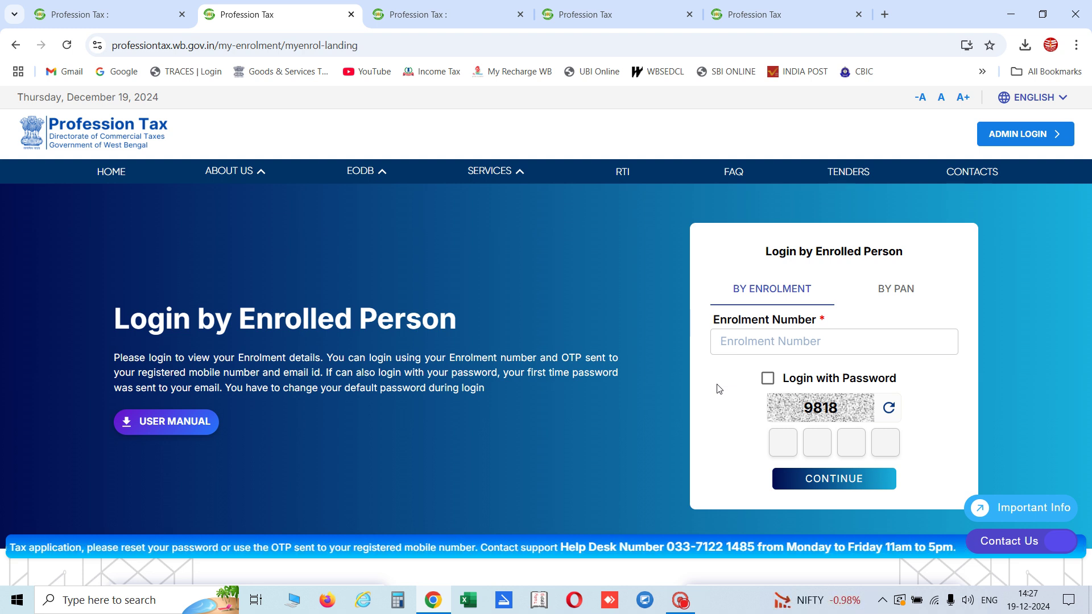
click(902, 290)
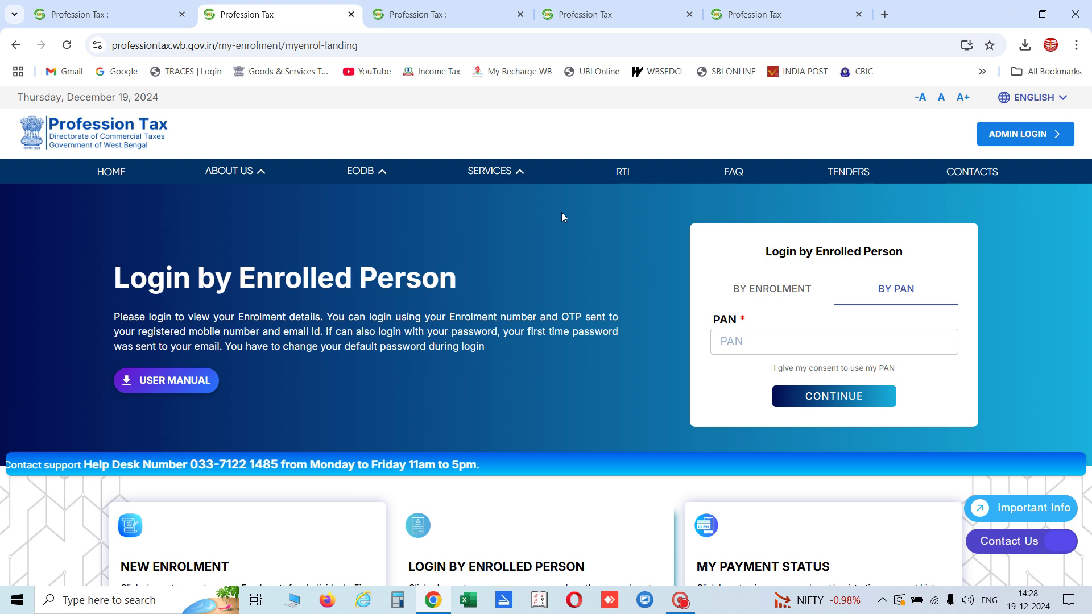
Review the other open Profession Tax pages with the E-Services, enrolment dashboard and Quick Pay, and return to the enrolled person login page.
click(454, 16)
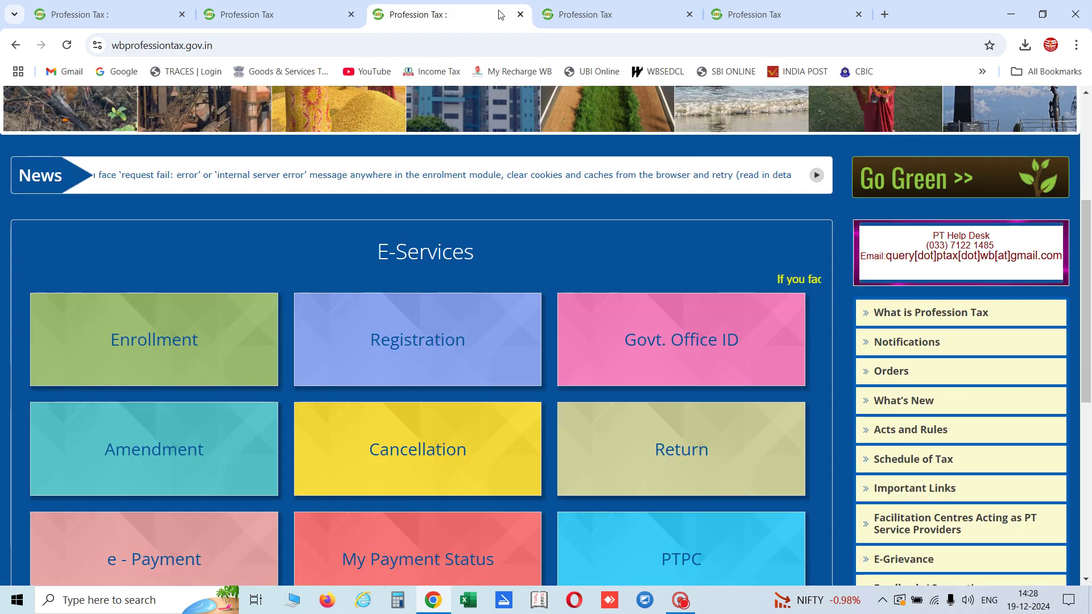
click(586, 17)
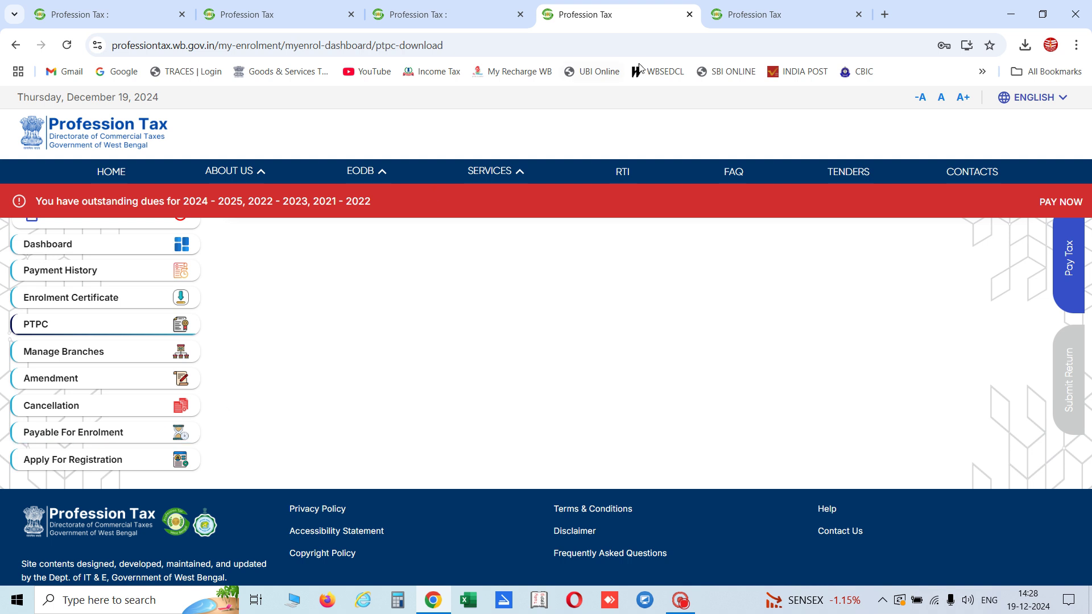
click(756, 17)
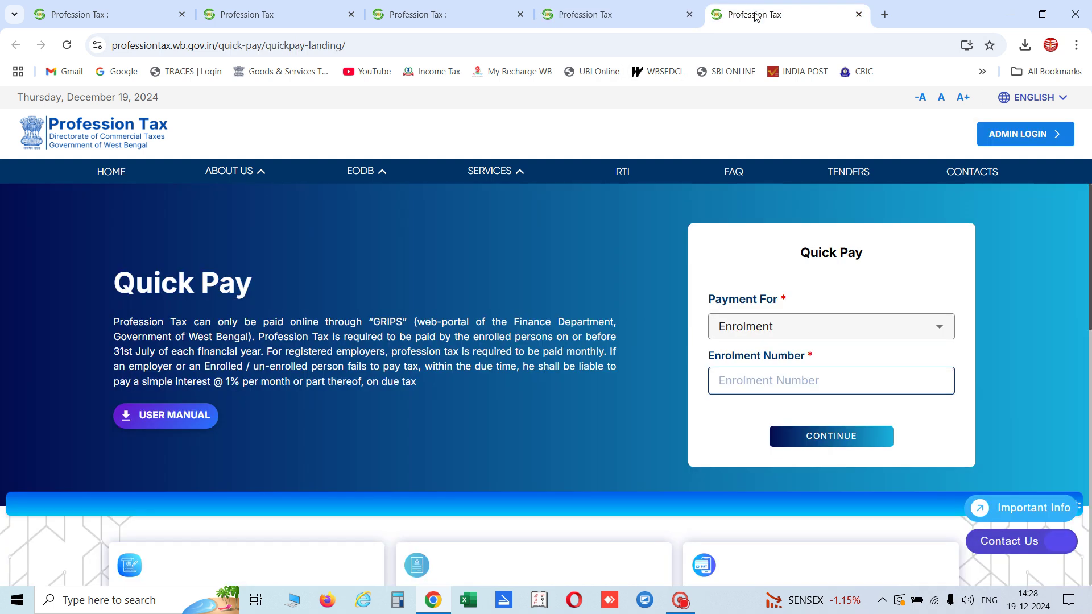
click(592, 16)
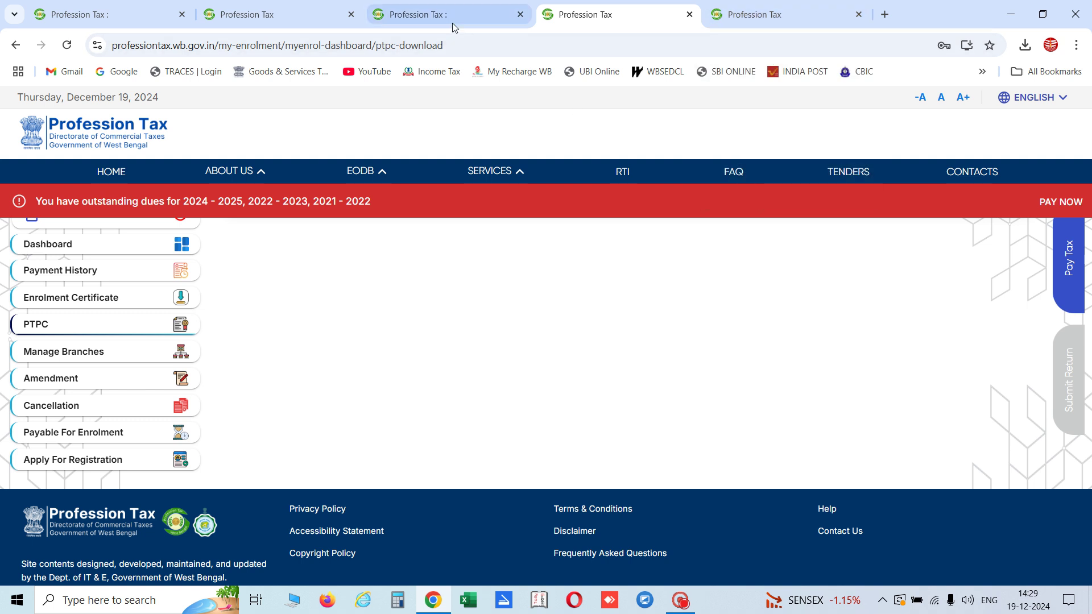
click(434, 17)
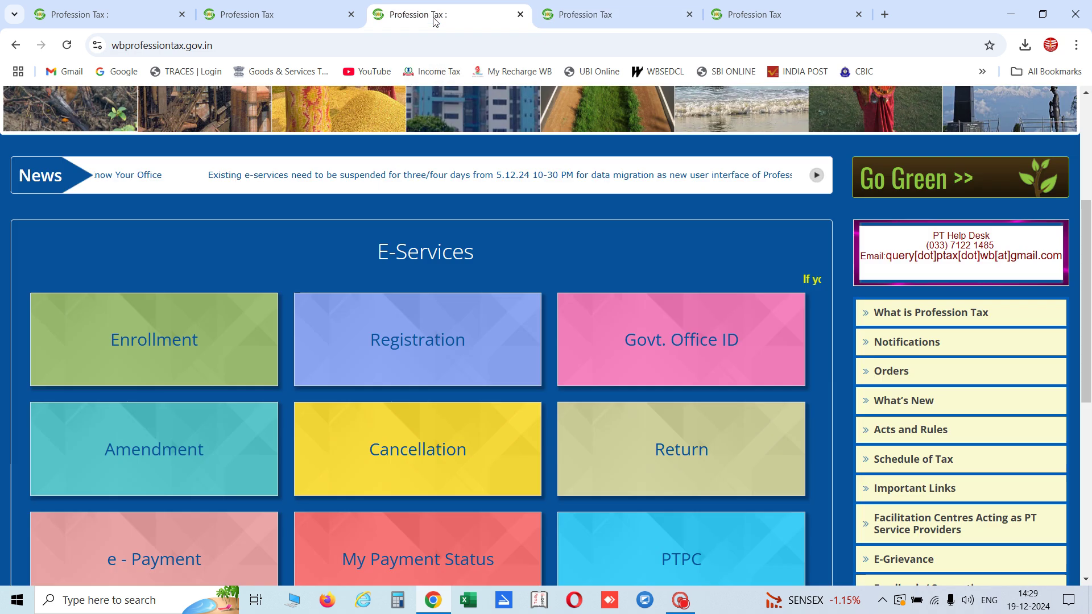
click(288, 15)
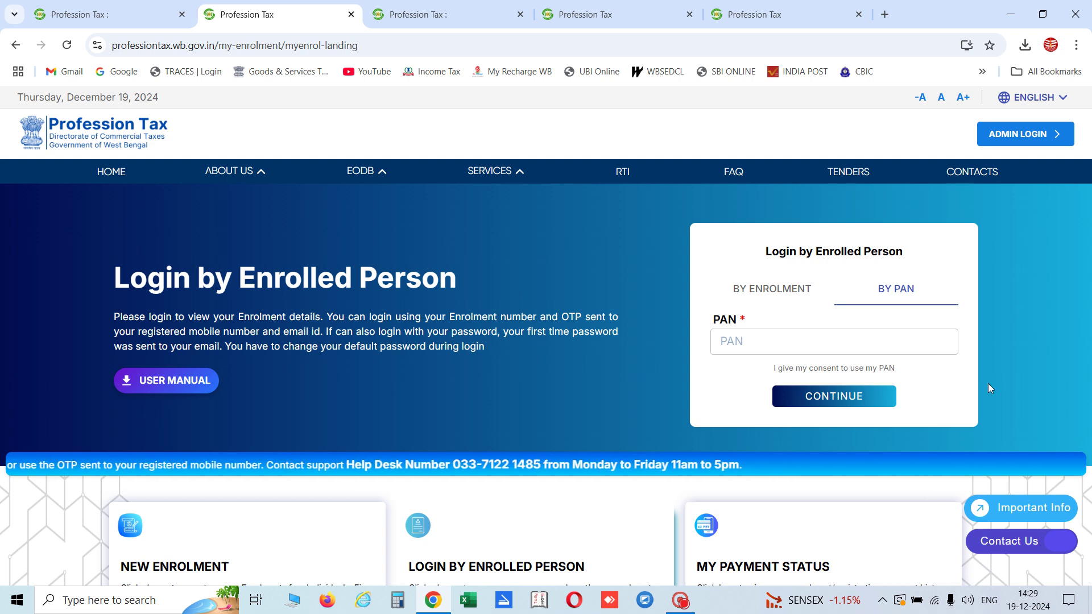
click(682, 601)
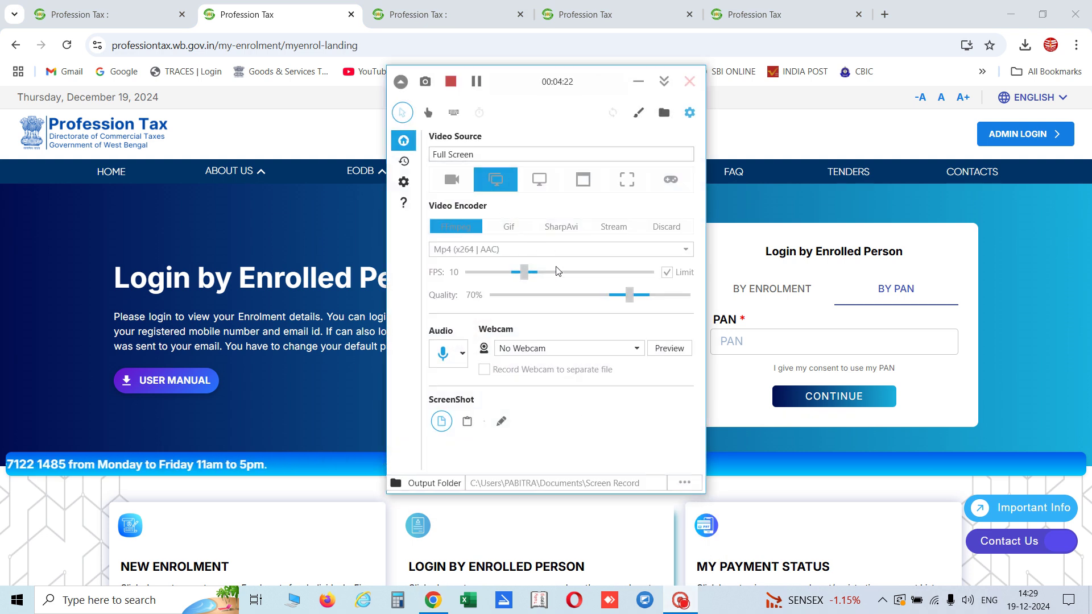